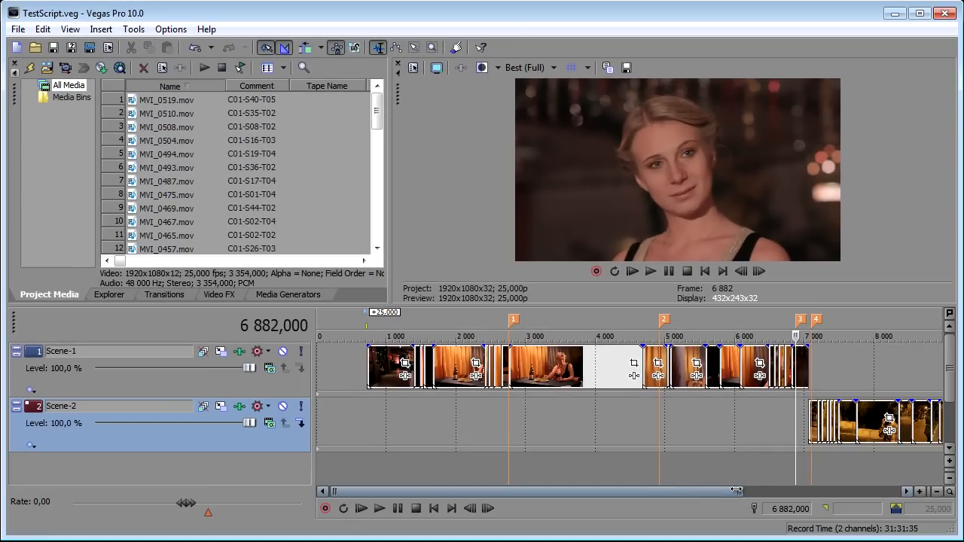
Step: Extend the start of a test clip placed after the Scene-2 footage by 135 frames and preview its slate and action
left_click_drag(741, 491, 896, 491)
left_click(824, 414)
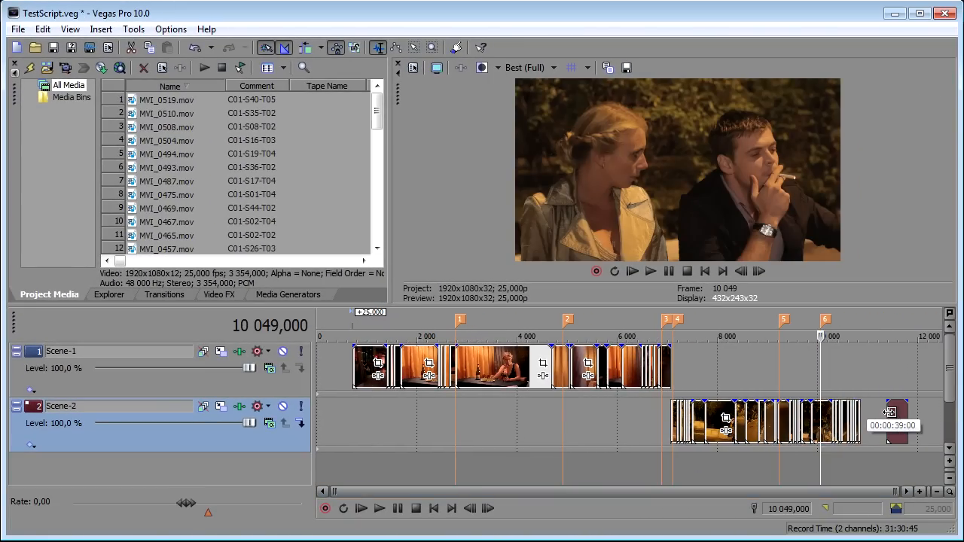
left_click_drag(884, 411, 877, 410)
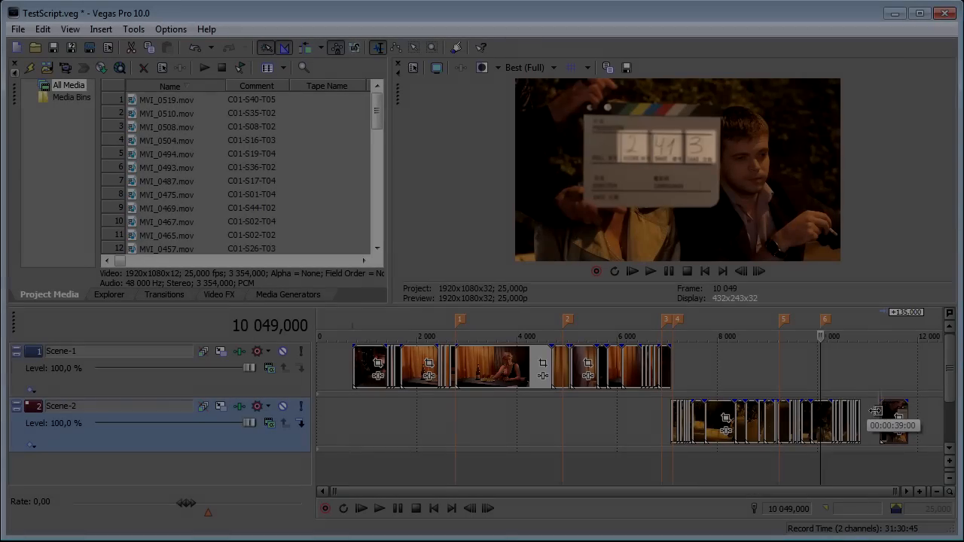
left_click(880, 413)
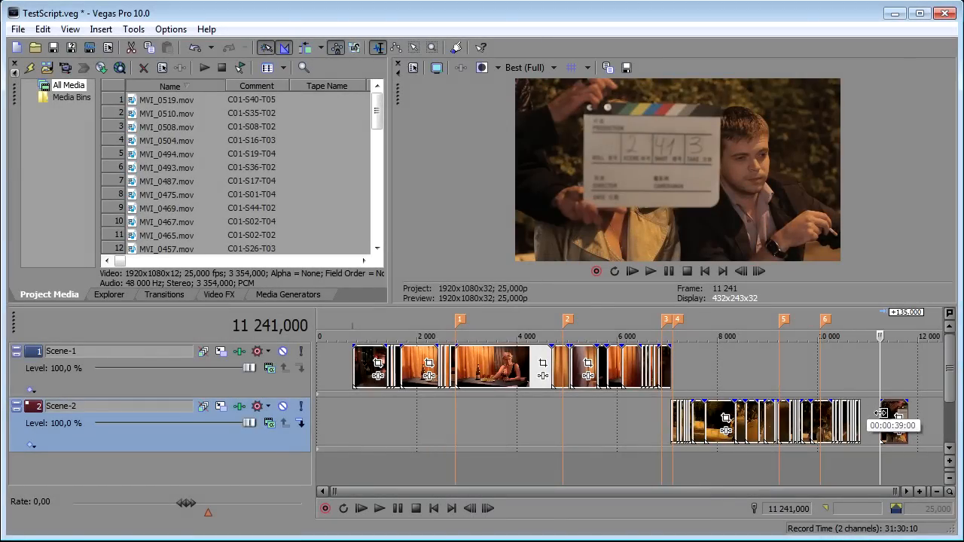
left_click(890, 426)
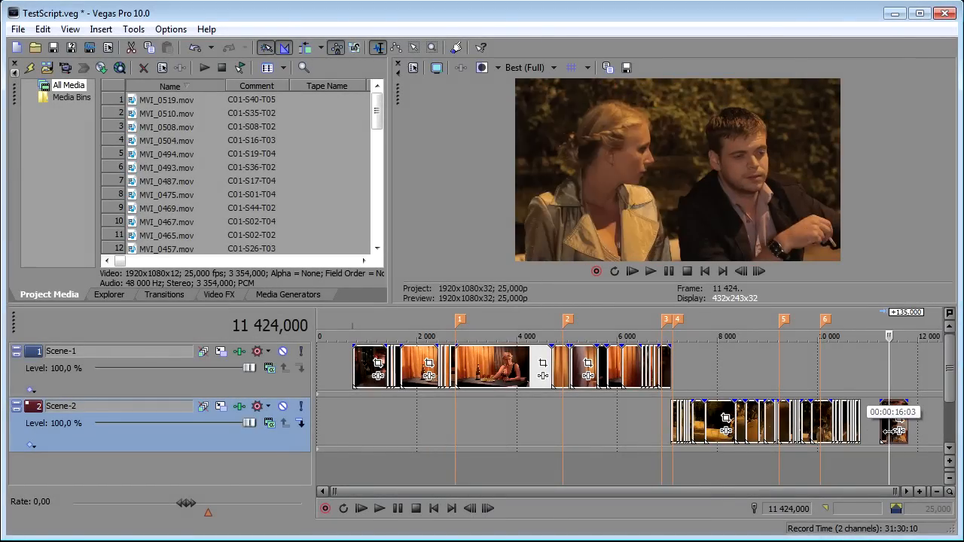
left_click_drag(894, 431, 911, 432)
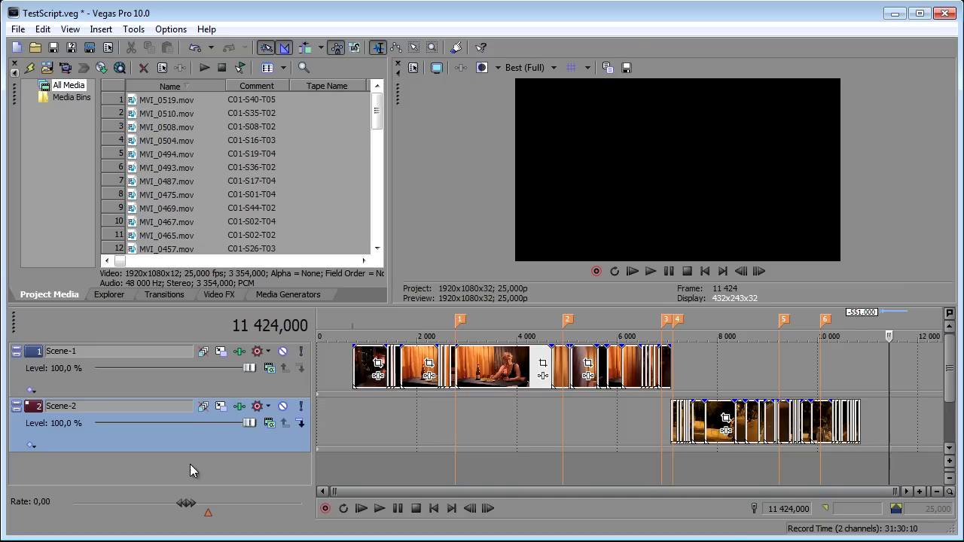
Step: Select the Scene-1 track and launch the BatchRender+Events script
left_click(220, 394)
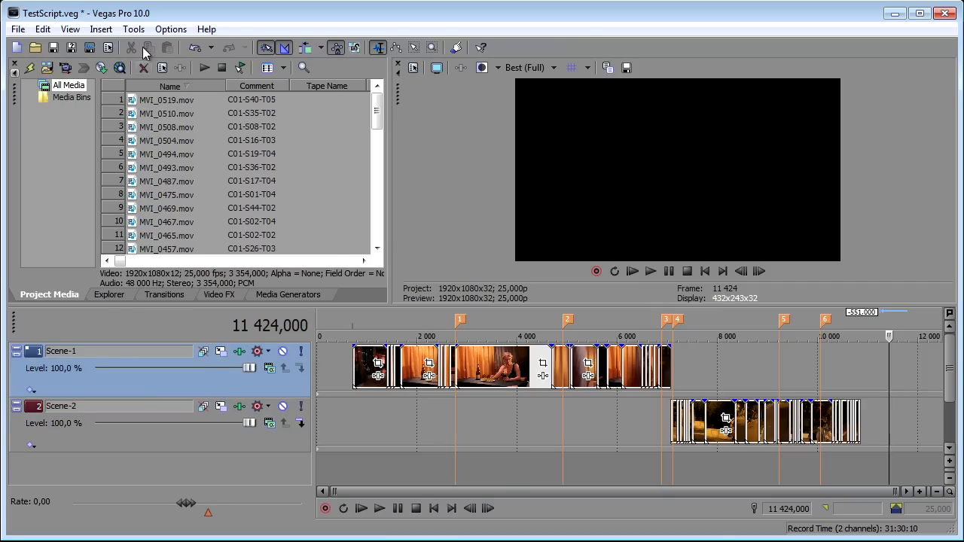
left_click(133, 29)
mouse_move(271, 278)
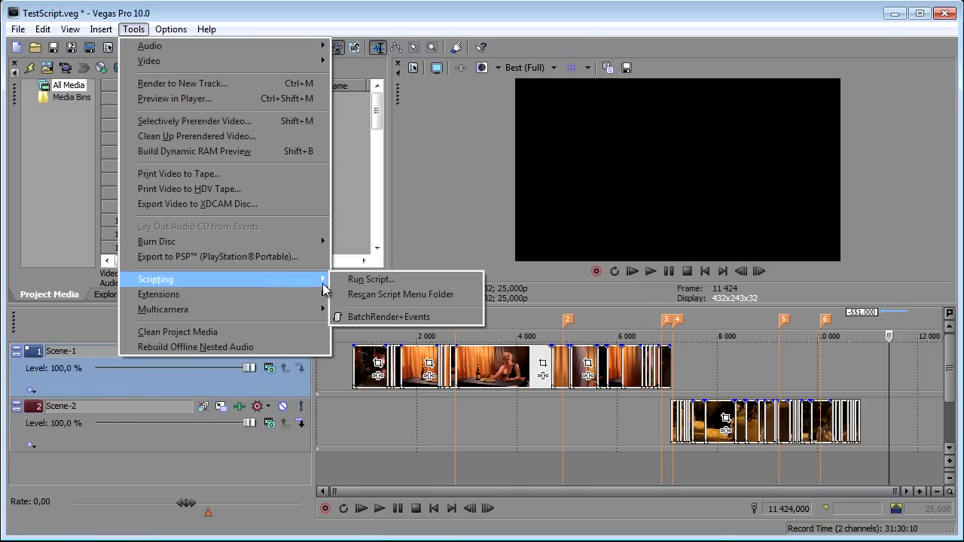
left_click(368, 317)
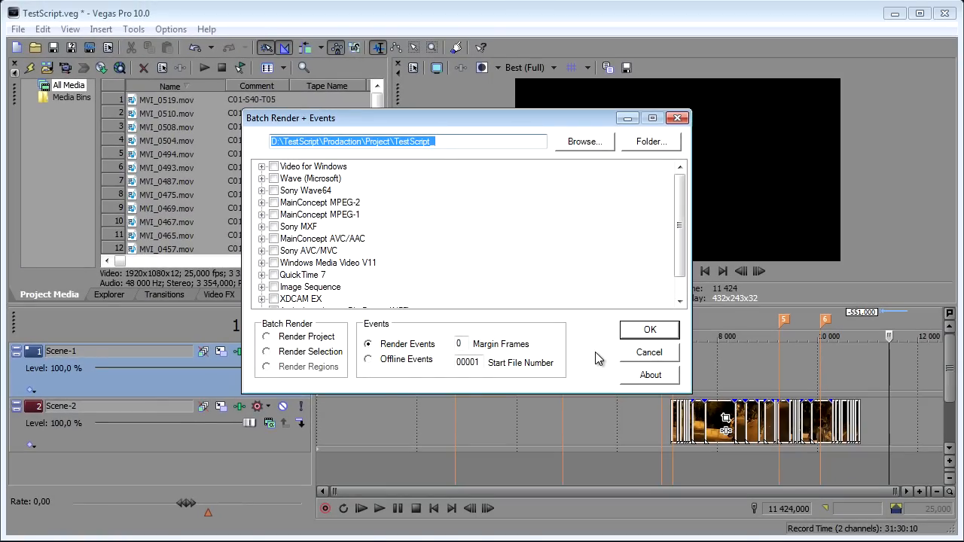
Step: Set the render output path to the Footage folder next to the Project folder, leaving out the file name prefix
left_click(586, 143)
left_click(563, 55)
double_click(403, 96)
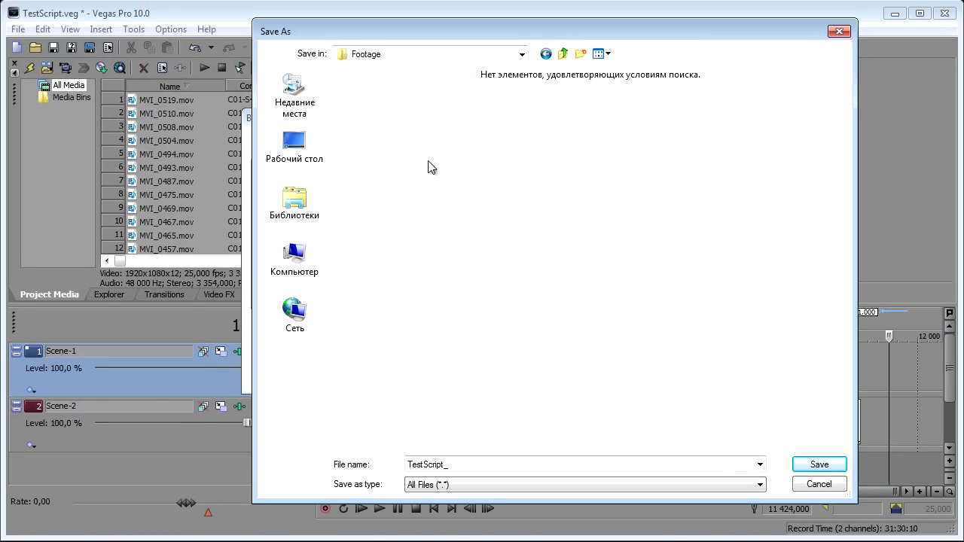
left_click(803, 464)
double_click(422, 142)
key("BackSpace")
Step: Choose the Cineform 1920x1080-25p Filmscan2 template of the Video for Windows format for the event render
left_click(262, 166)
scroll(317, 271, "down", 5)
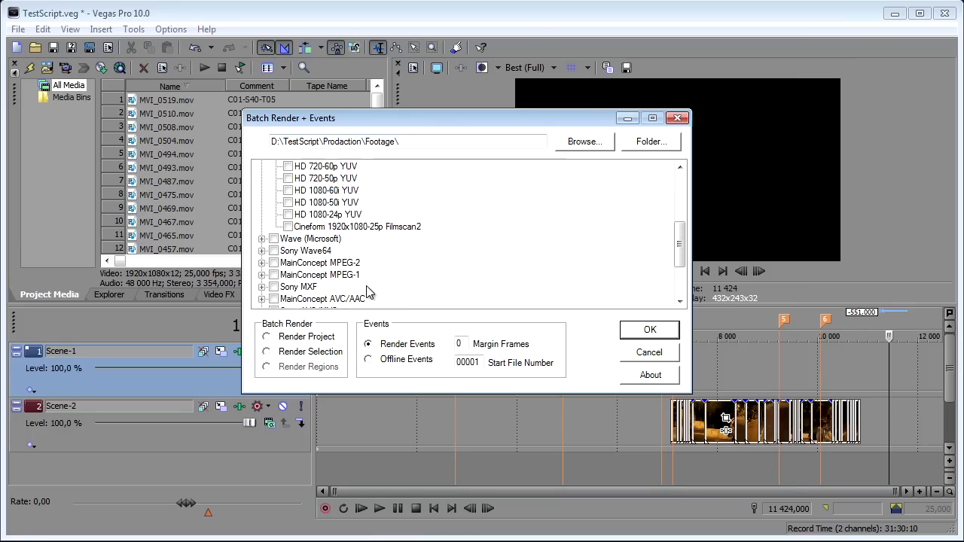
left_click(288, 230)
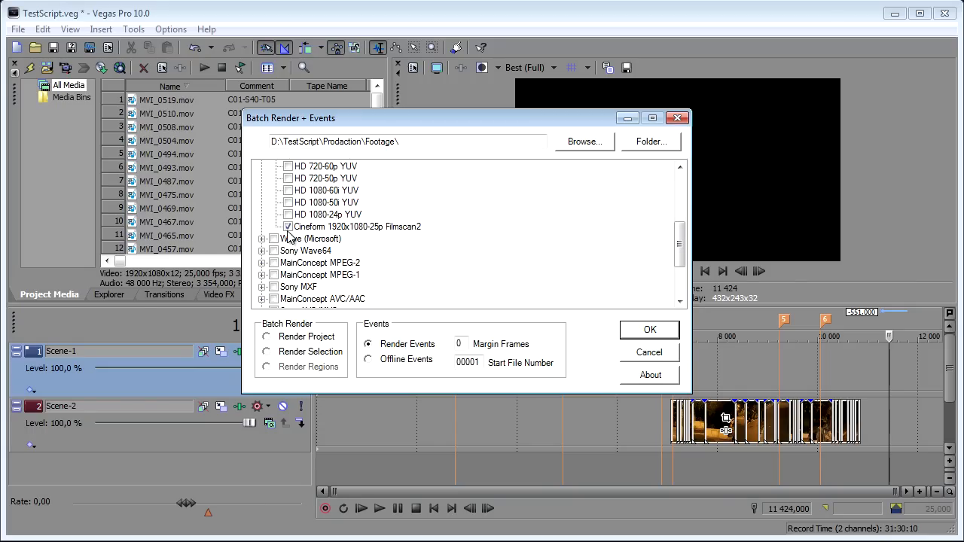
Step: Set 25 margin frames and start file number 01000, and run the render of the Scene-1 events
double_click(459, 343)
type("25")
double_click(460, 363)
type("01000")
left_click(626, 333)
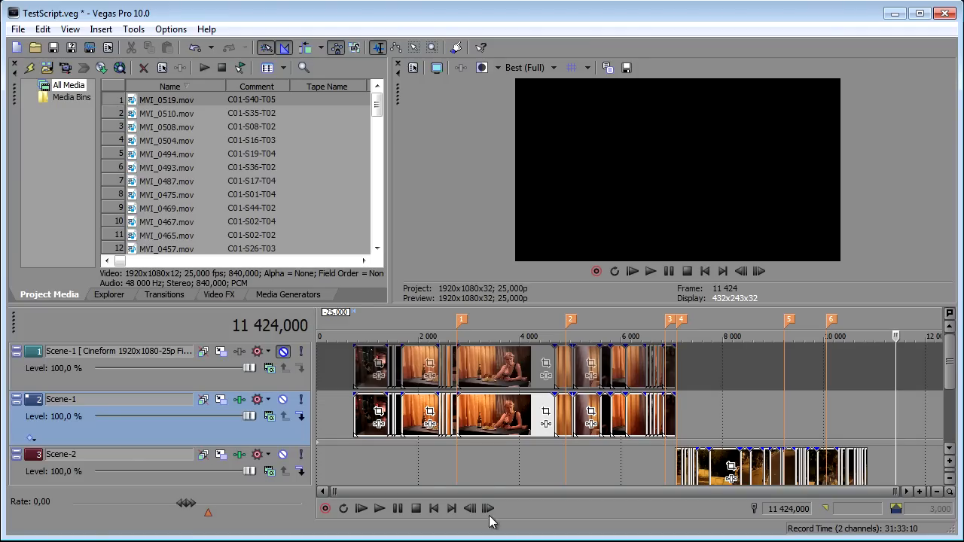
Step: Locate the first rendered Scene-1 clip in the project media list and check the neighbouring rendered files
right_click(365, 369)
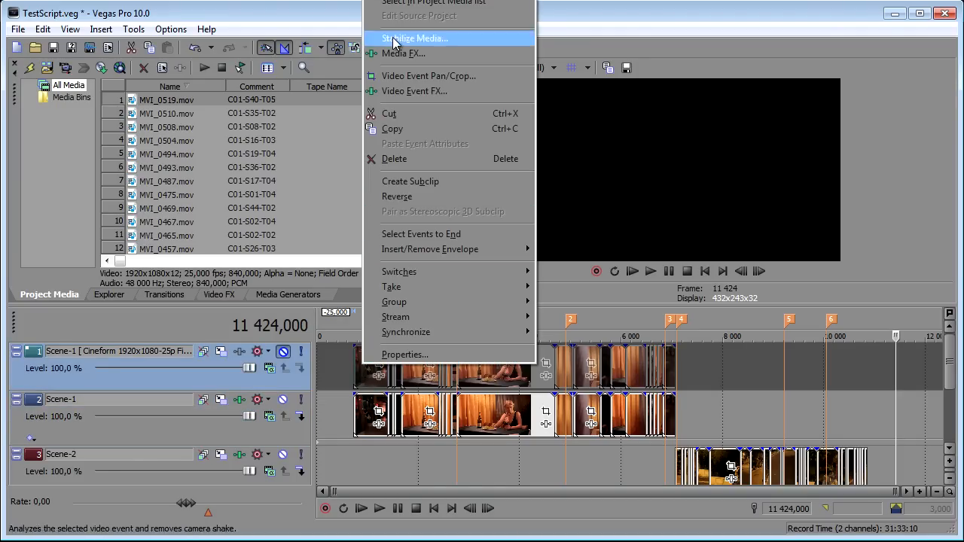
left_click(411, 3)
scroll(378, 173, "down", 1)
left_click_drag(378, 173, 377, 183)
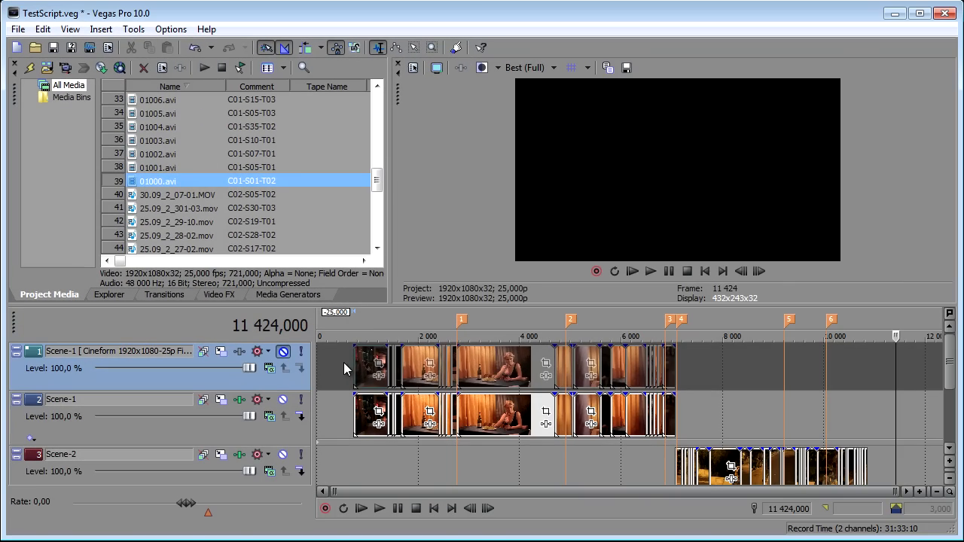
Step: Extend the first rendered clip's start by 25 frames and mark the range from frame 700 to 725 over the margin
left_click(354, 362)
scroll(360, 368, "up", 5)
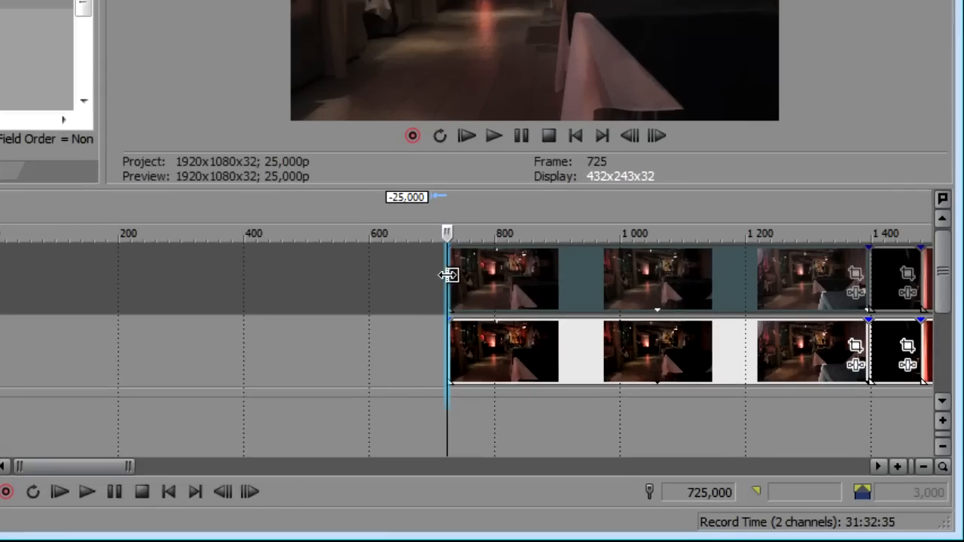
left_click_drag(448, 275, 425, 275)
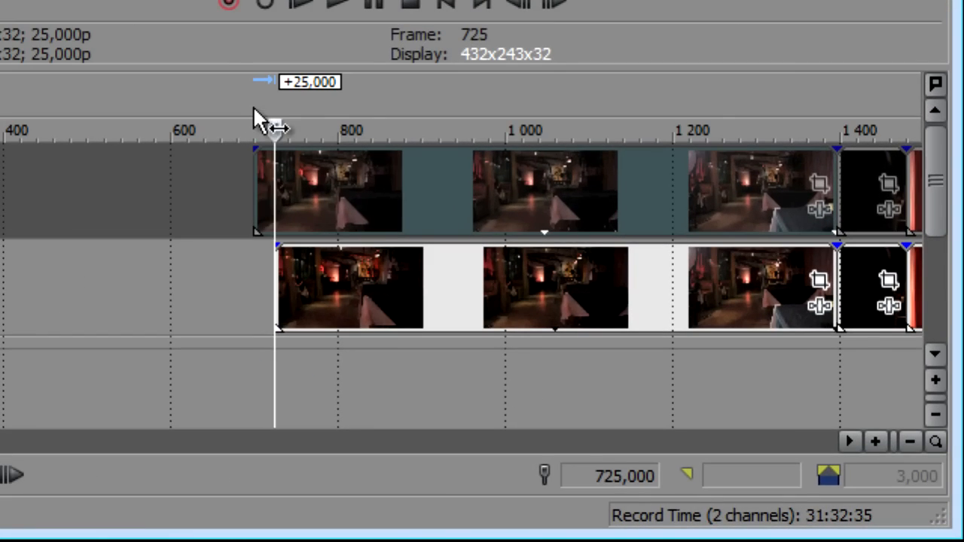
left_click_drag(432, 215, 442, 210)
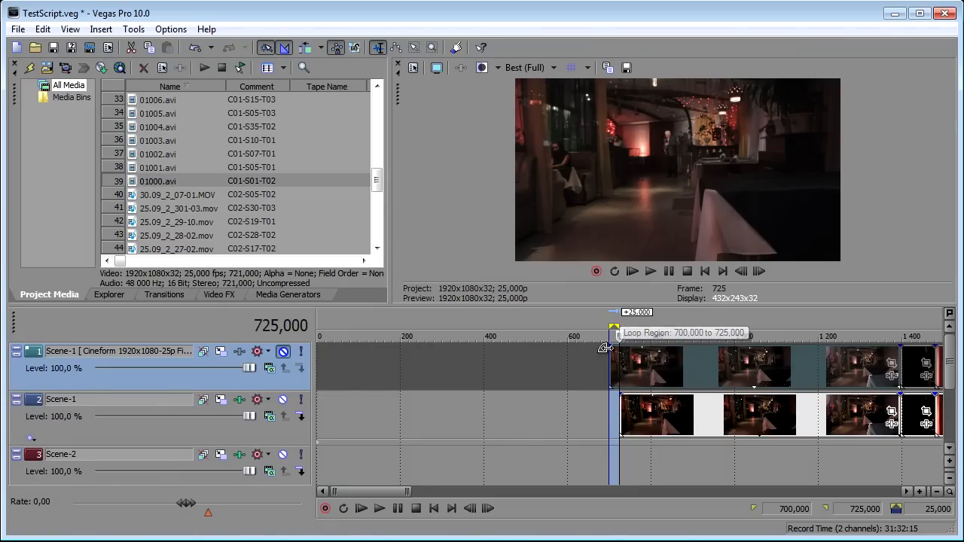
Step: Delete the rendered Scene-1 track and remove the unused media from the project
left_click_drag(408, 491, 895, 507)
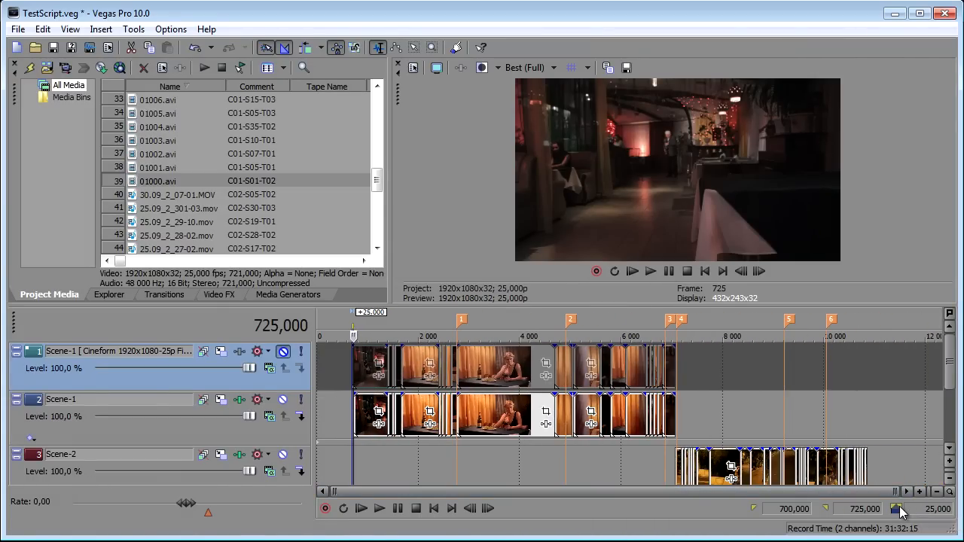
key("Delete")
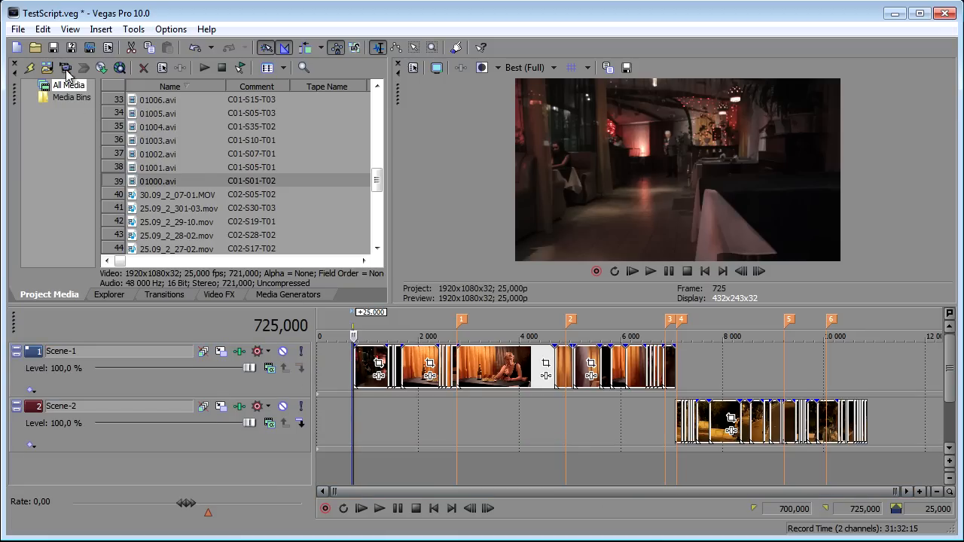
left_click(29, 68)
left_click(333, 404)
key("Home")
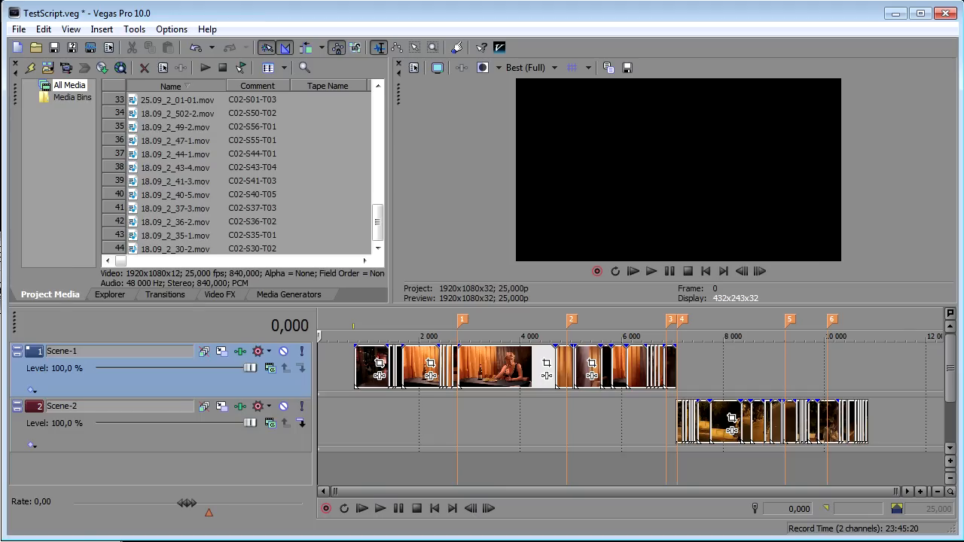
Step: Select the Scene-2 track and launch the BatchRender+Events script in Offline Events mode
left_click(197, 447)
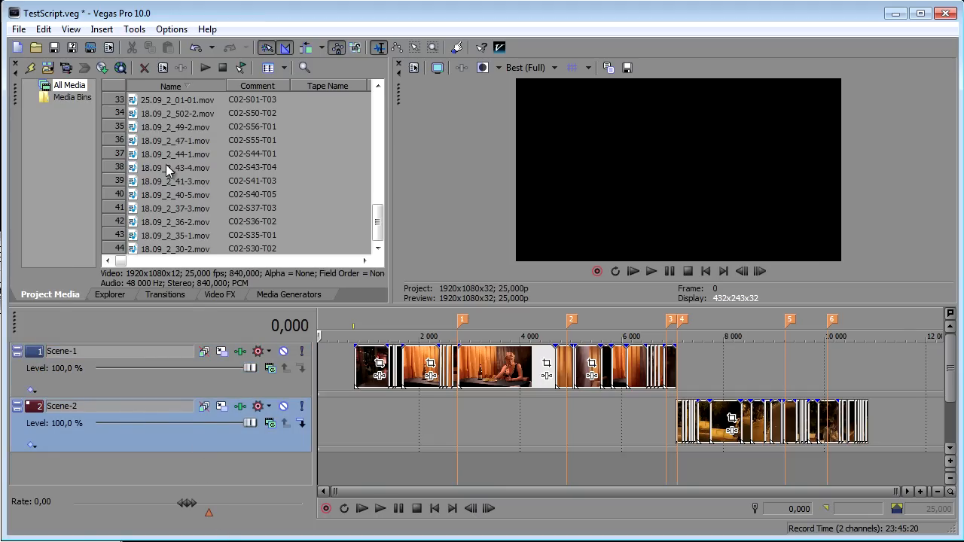
left_click(134, 29)
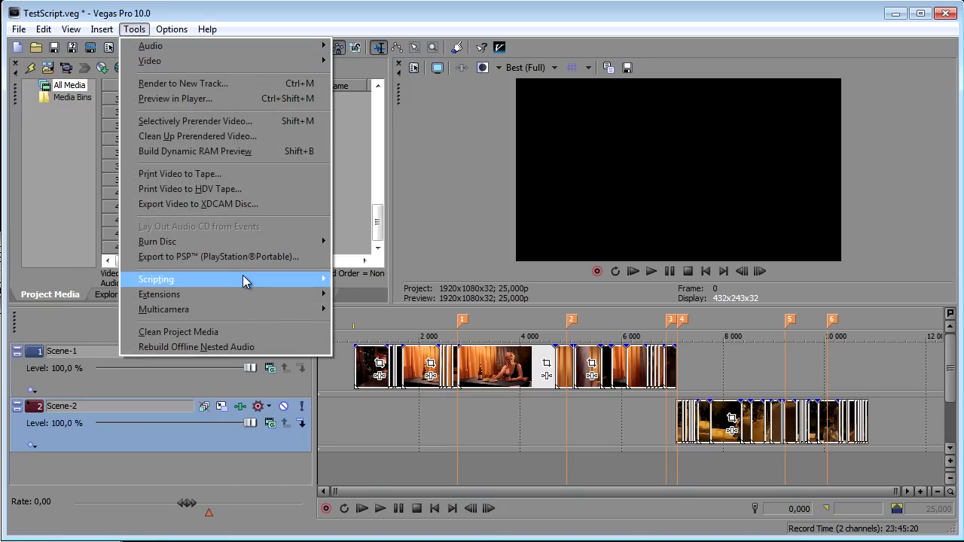
mouse_move(245, 279)
left_click(390, 320)
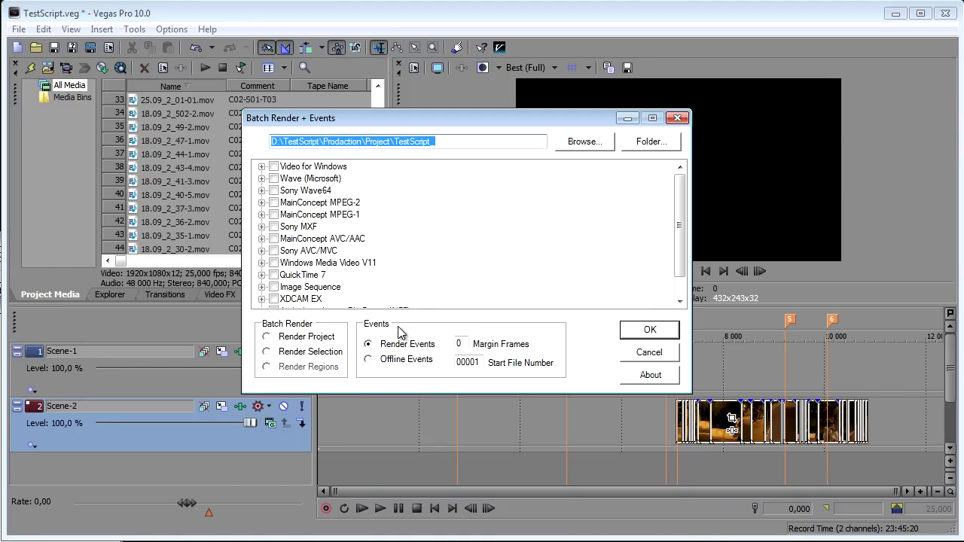
left_click(369, 361)
Step: Set the output path of the offline events to the Footage folder, without a file name prefix
left_click(585, 142)
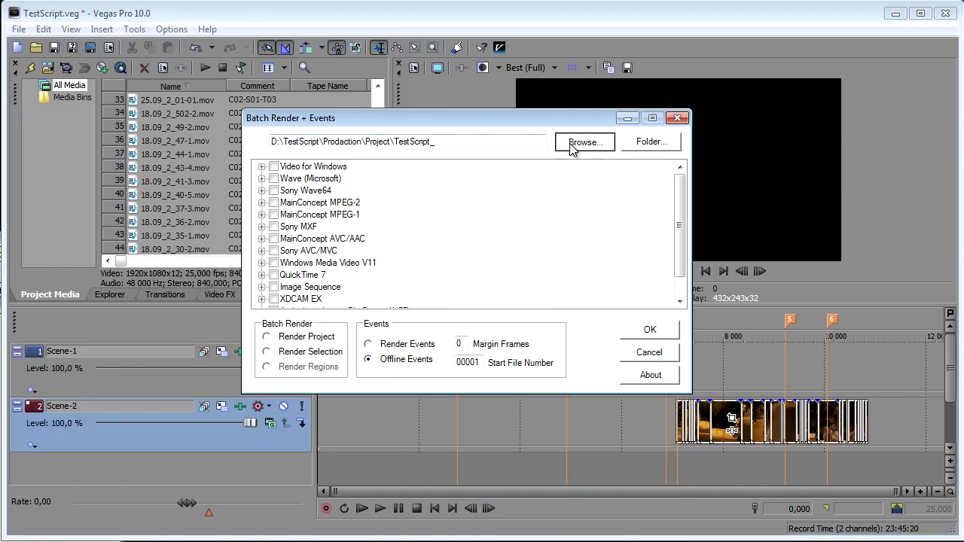
left_click(563, 54)
double_click(373, 92)
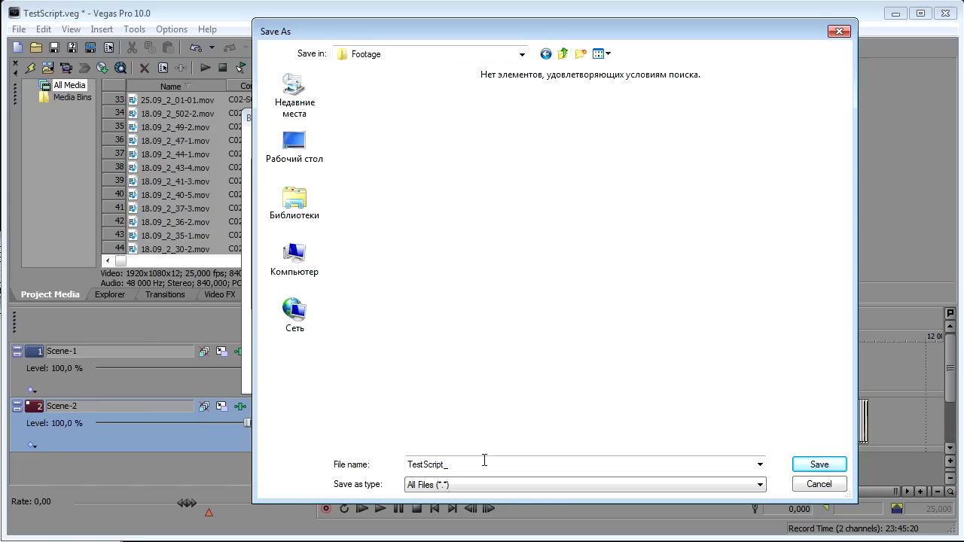
left_click(818, 465)
double_click(419, 141)
key("BackSpace")
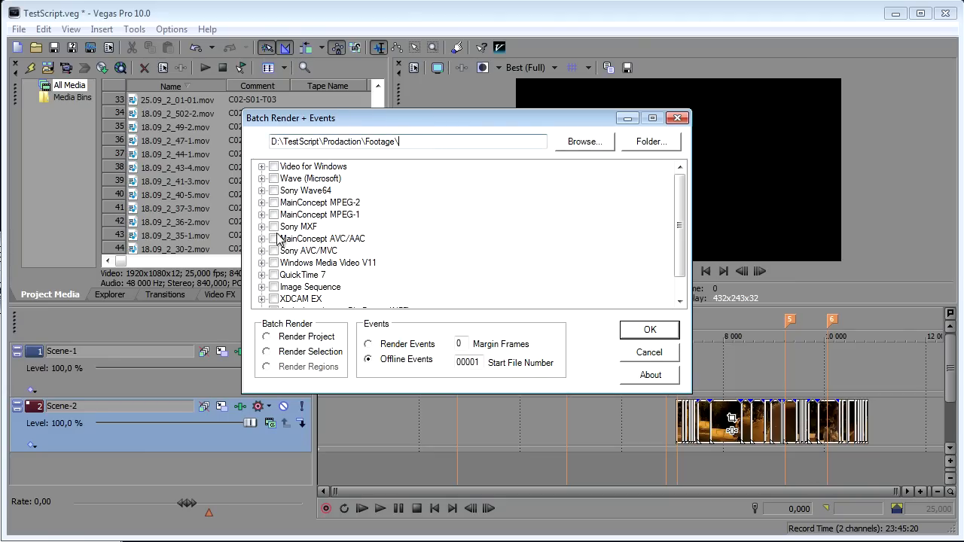
Step: Choose the QuickTime 7 template Easy mov (for FFmpeg), set the start file number to 02000 and start the offline events export
left_click(262, 275)
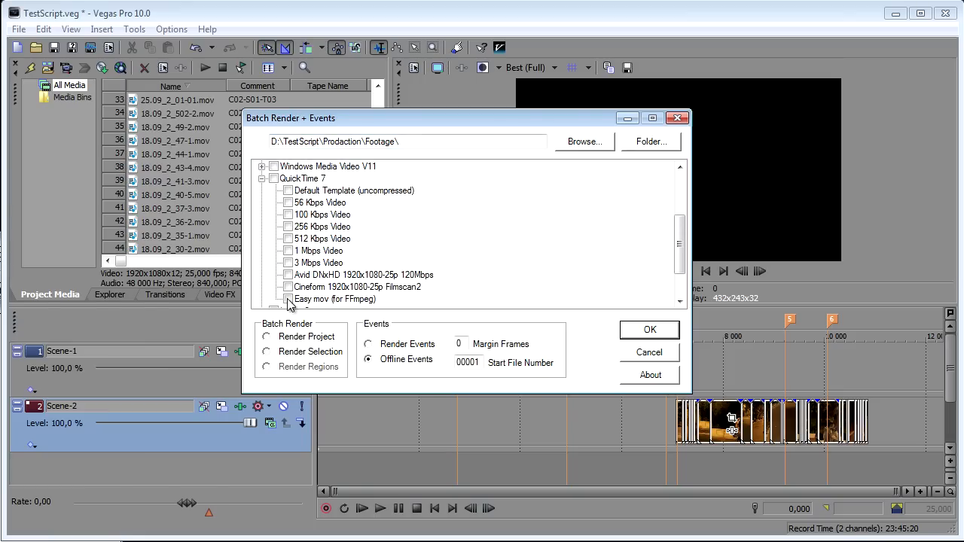
left_click(288, 299)
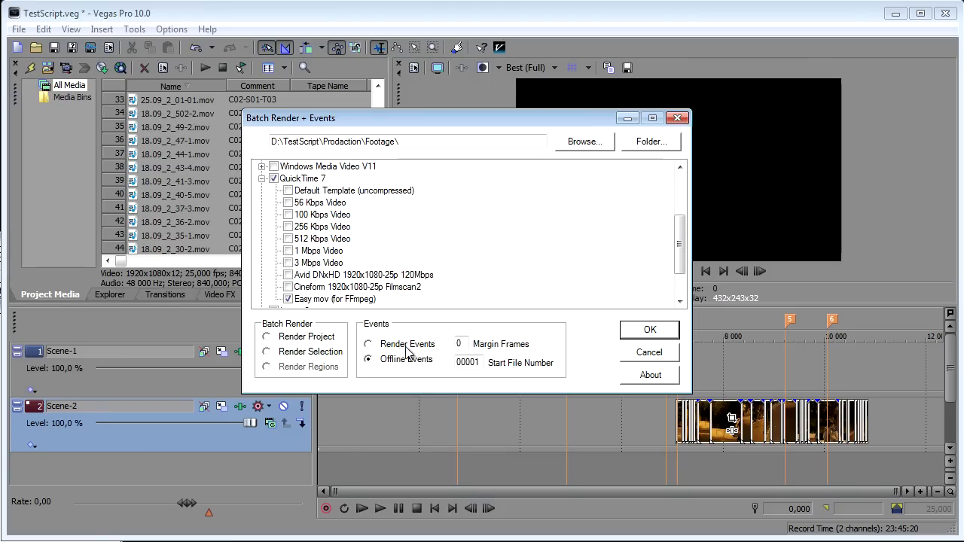
left_click_drag(459, 363, 493, 369)
type("2000")
left_click(623, 337)
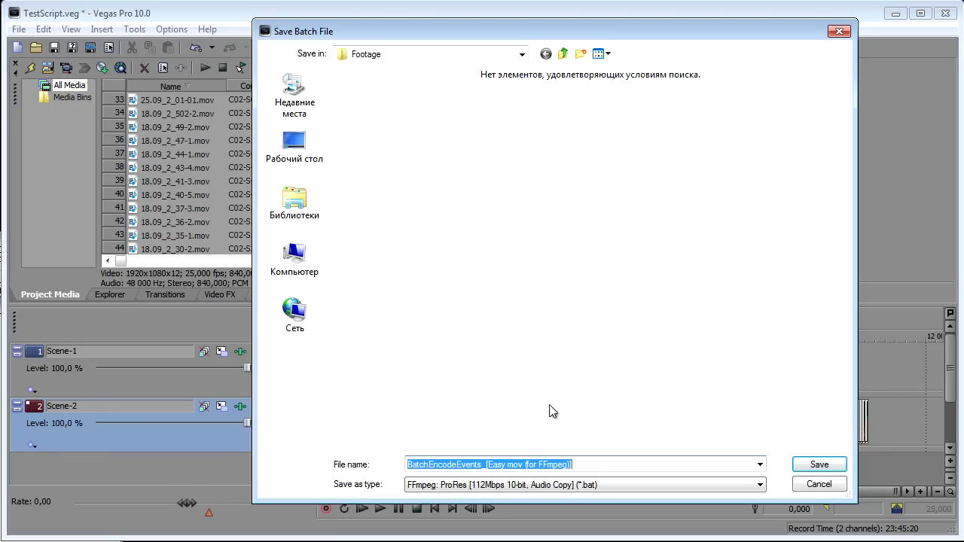
Step: Save the batch file as BatchEncodeEvents_ProRes with the type FFmpeg: ProRes [112Mbps 10-bit, Audio Copy]
left_click_drag(486, 468, 622, 465)
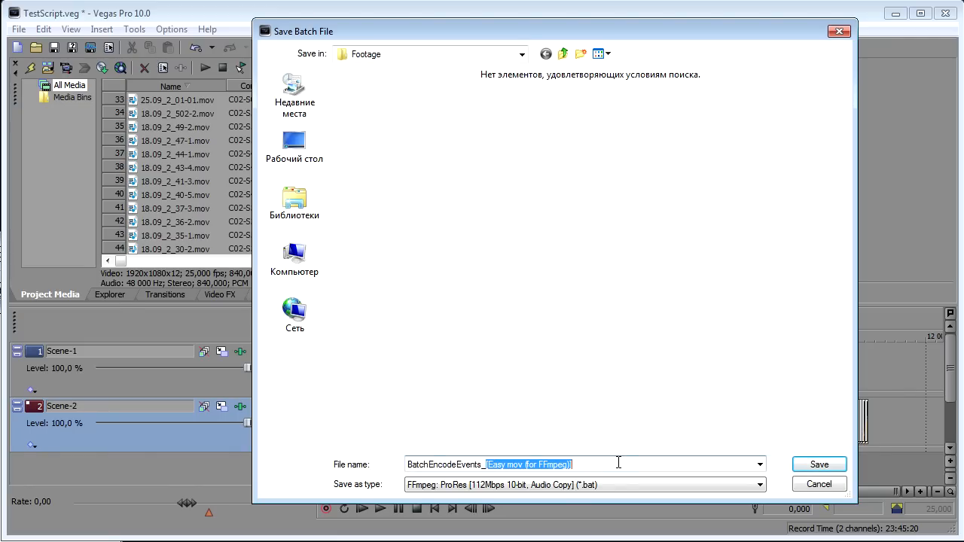
type("ProRes")
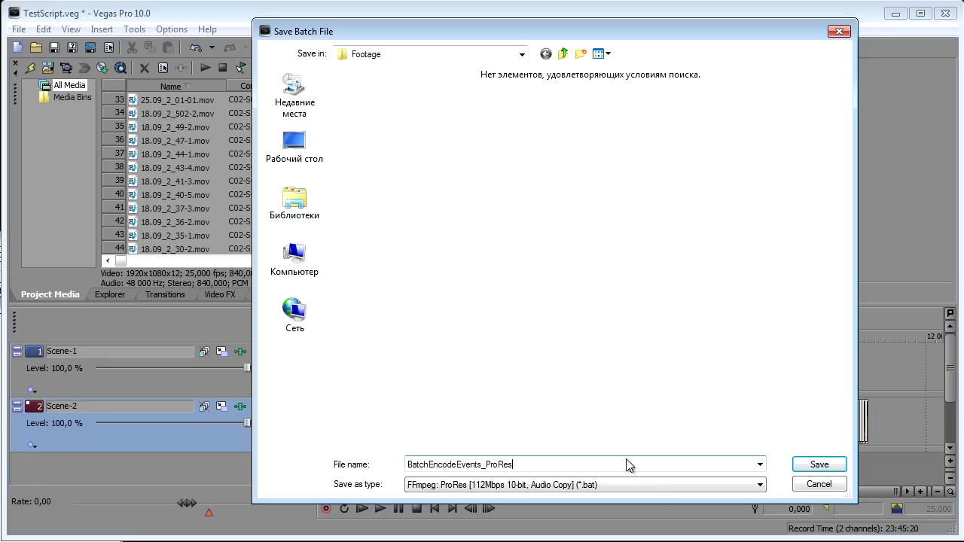
left_click(667, 486)
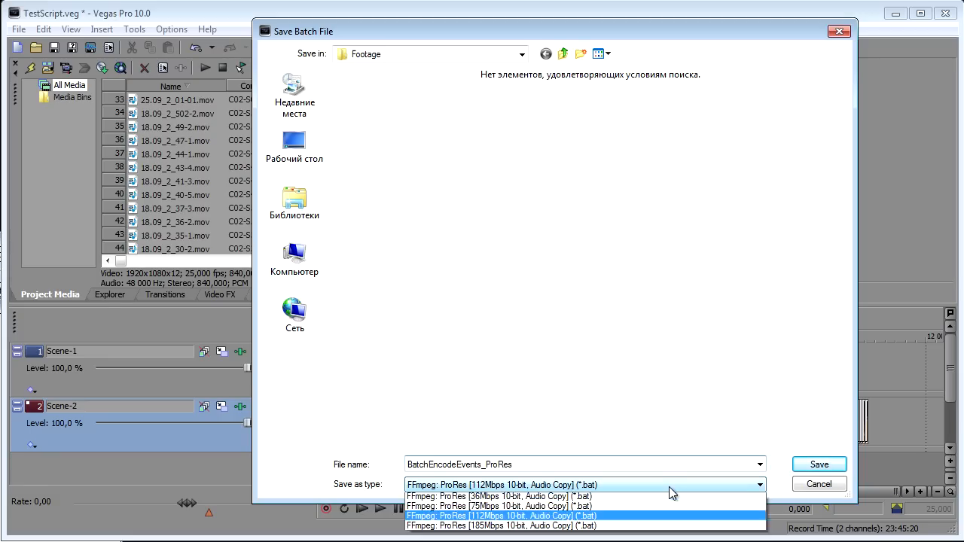
left_click(650, 528)
left_click(819, 464)
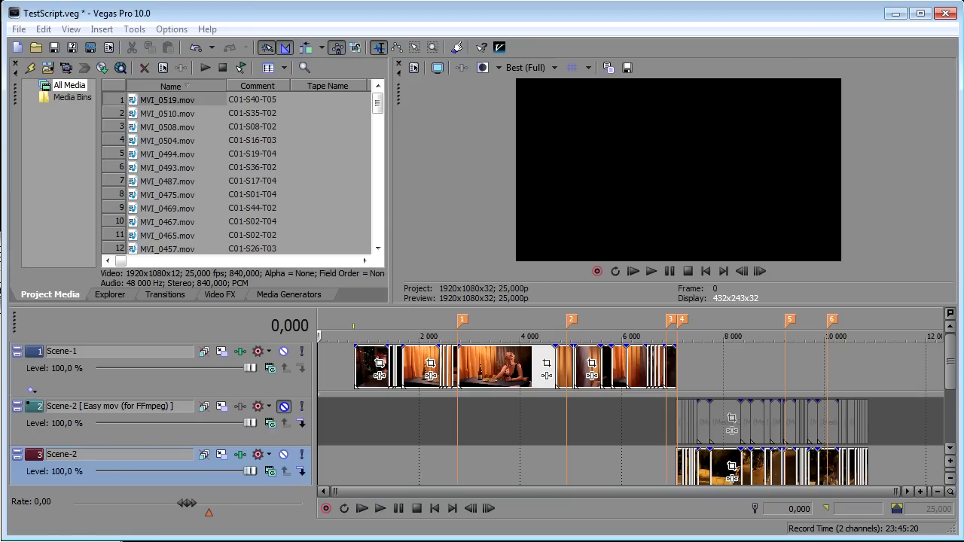
Step: Switch to the Footage folder in Windows Explorer and run the BatchEncodeEvents_ProRes batch file
key("alt+Tab")
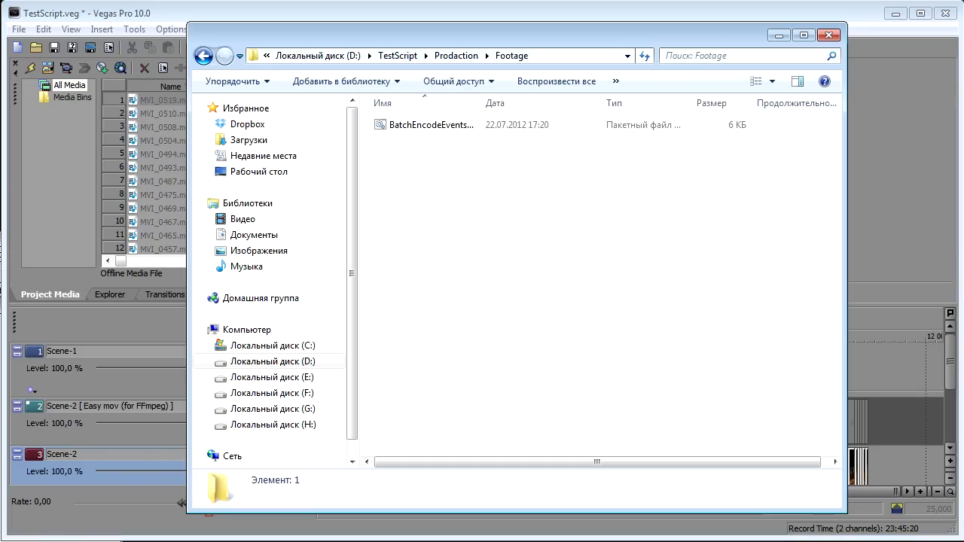
double_click(410, 128)
left_click_drag(341, 0, 529, 69)
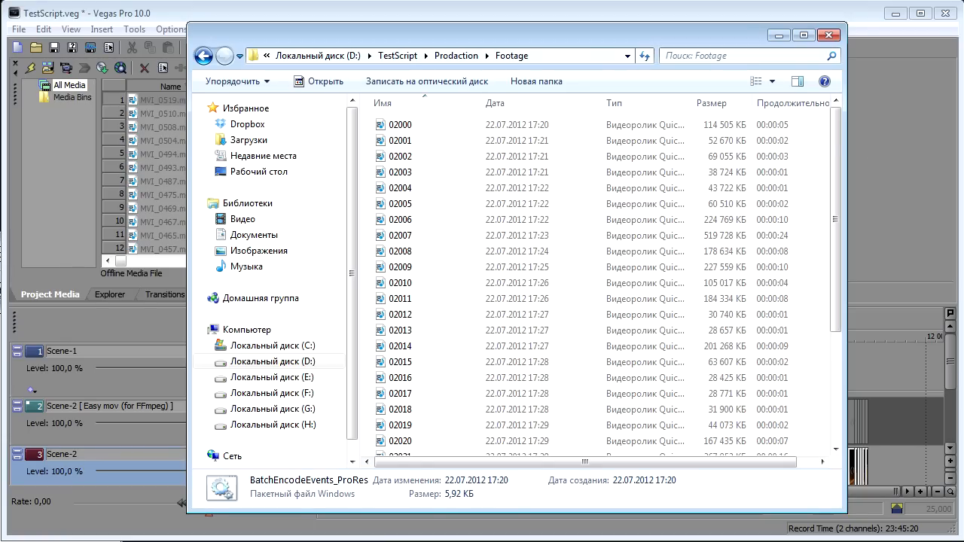
Step: Look through the encoded files in the Footage folder down to the end of the list, and switch back to Vegas Pro
left_click_drag(834, 136, 843, 268)
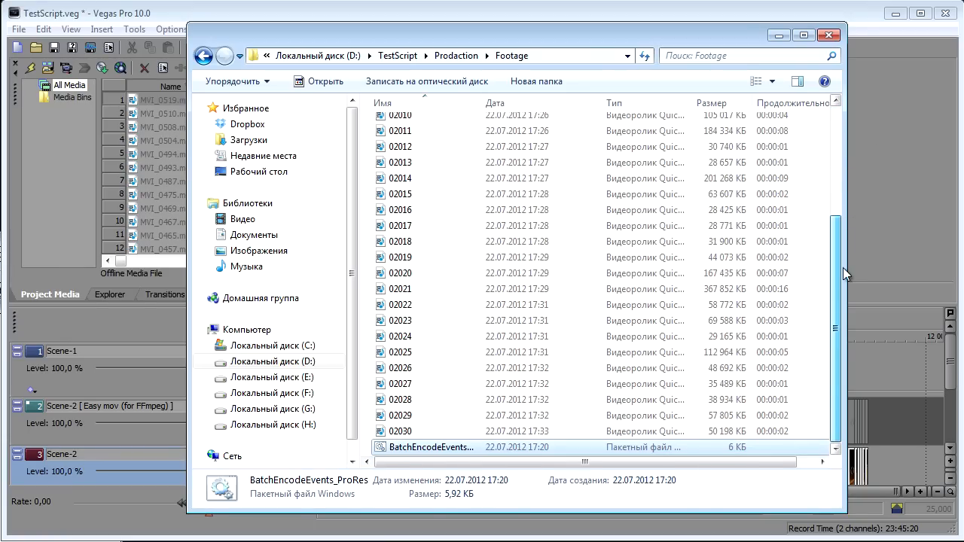
left_click(779, 34)
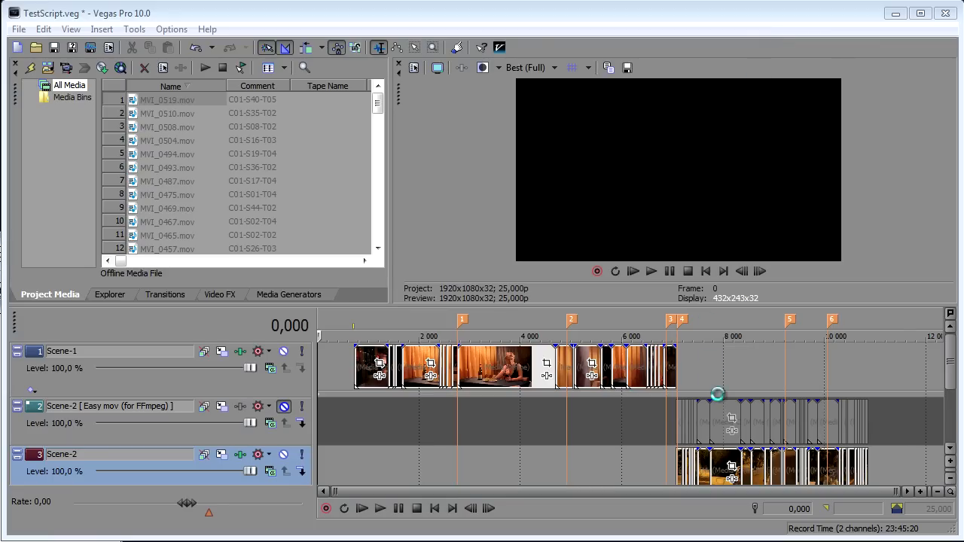
Step: Open the properties of a long event on the Scene-2 [ Easy mov (for FFmpeg) ] track and examine its file's video stream format and codec
left_click(720, 419)
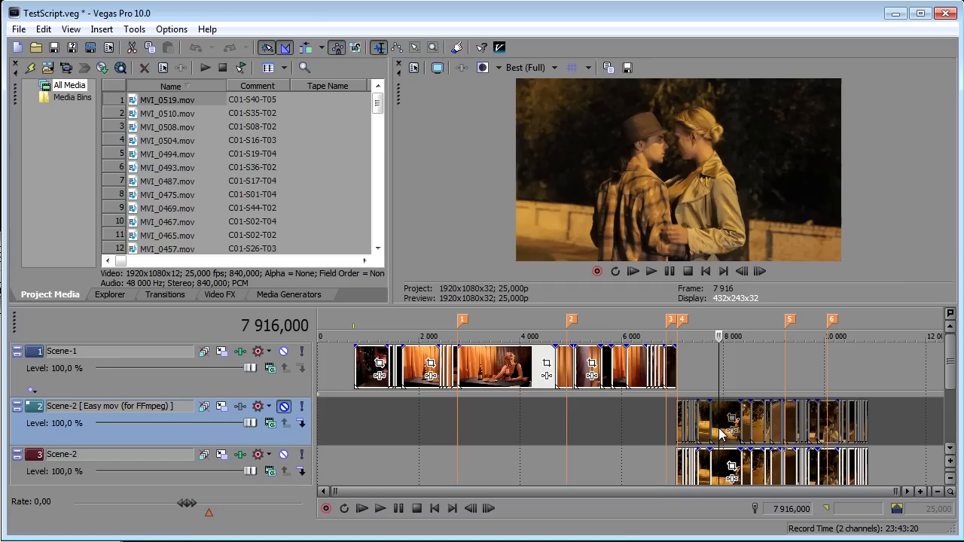
right_click(737, 419)
left_click(740, 413)
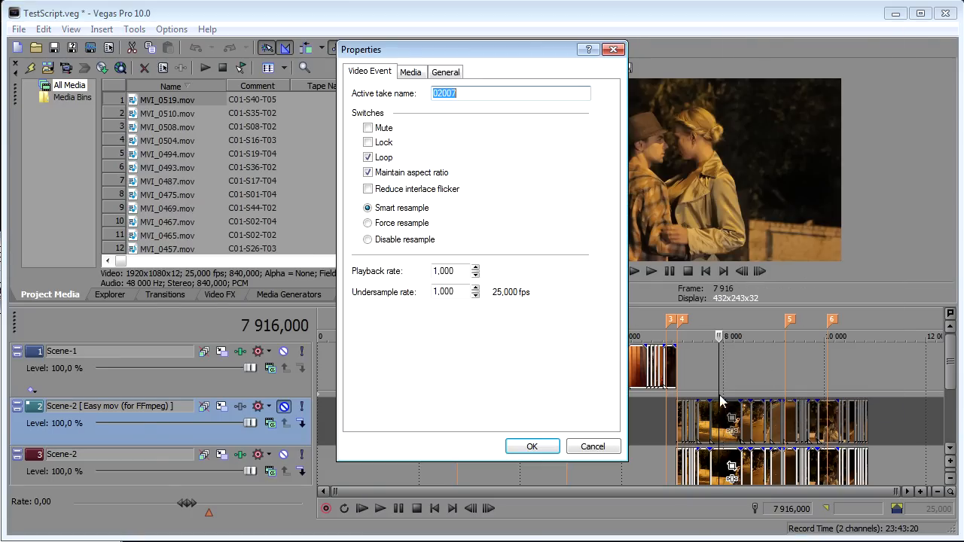
left_click(454, 73)
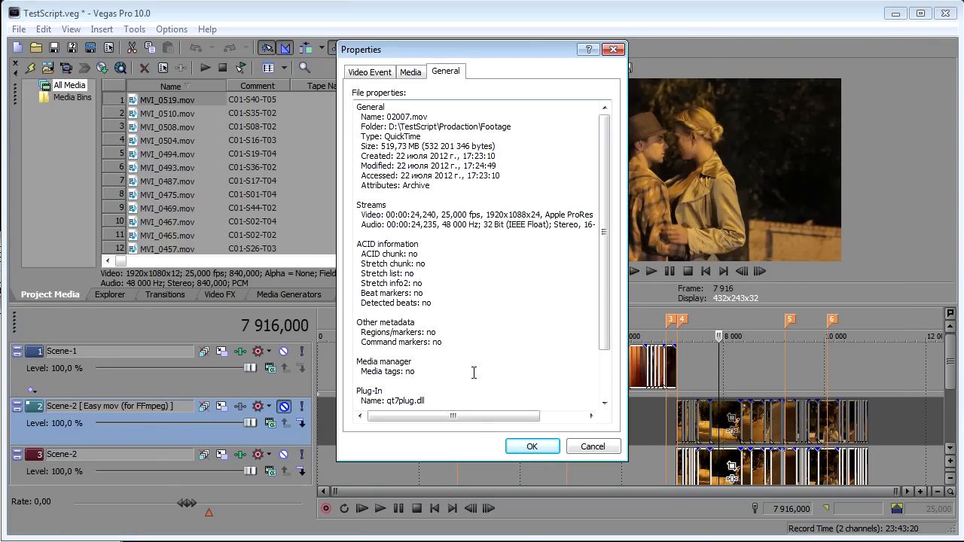
left_click_drag(482, 419, 498, 427)
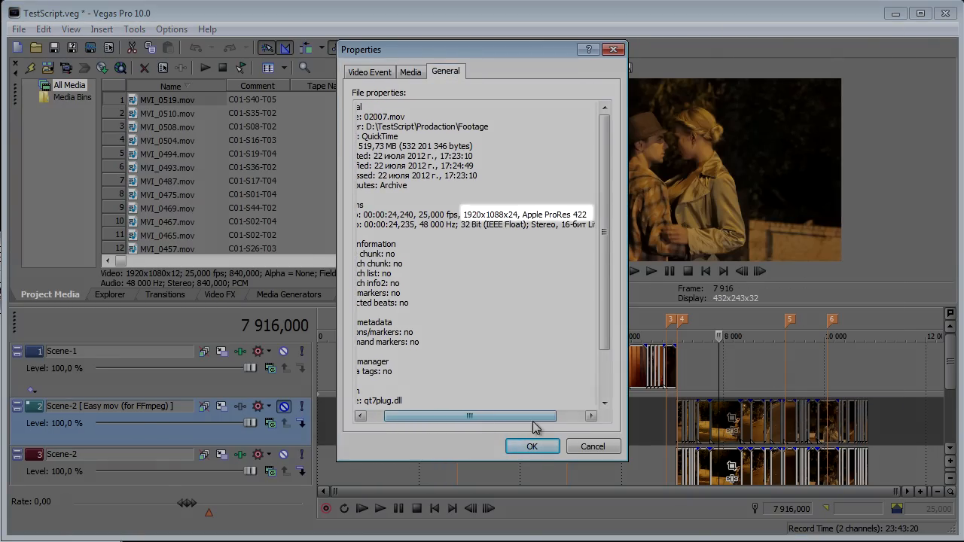